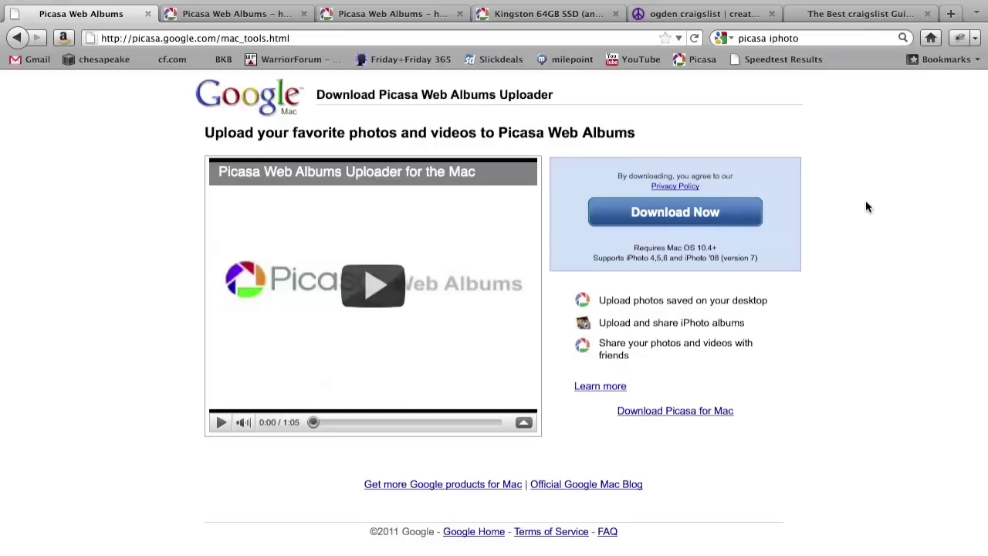
Step: Leave the Picasa uploader download page and bring iPhoto's Kingston 64GB SSD event forward
left_click(307, 35)
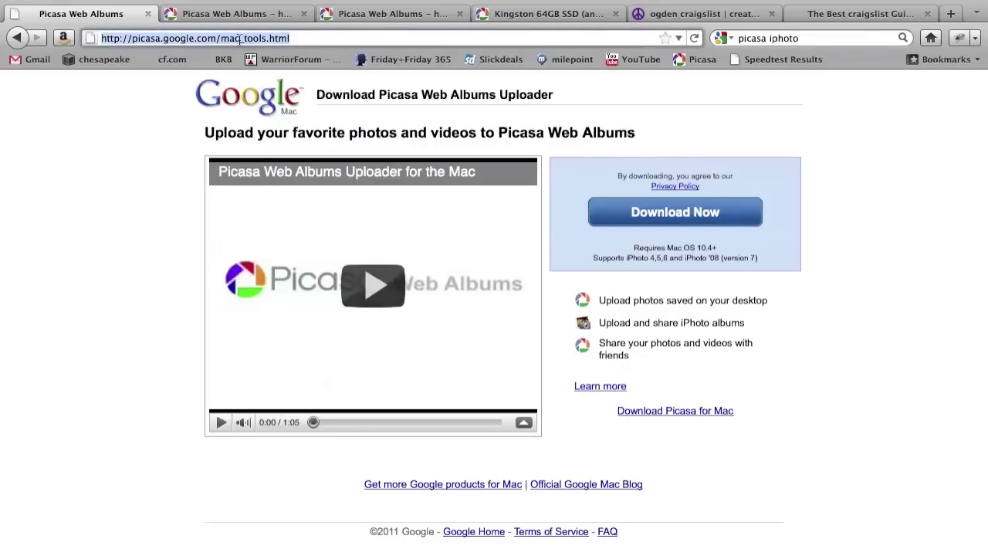
left_click(312, 39)
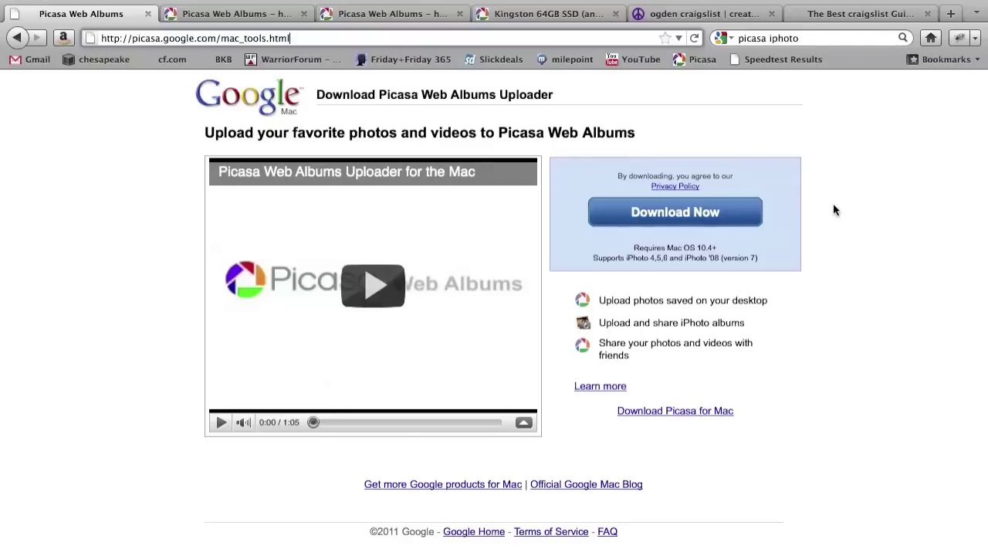
key("super+Tab")
key("super+Tab")
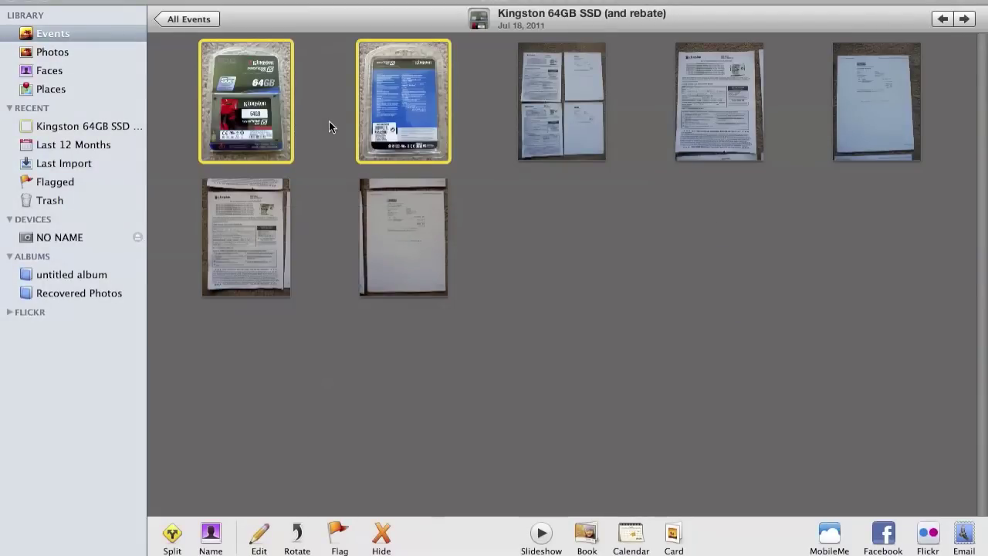
Step: Select the front and back SSD package photos together in the Kingston event
left_click(330, 121)
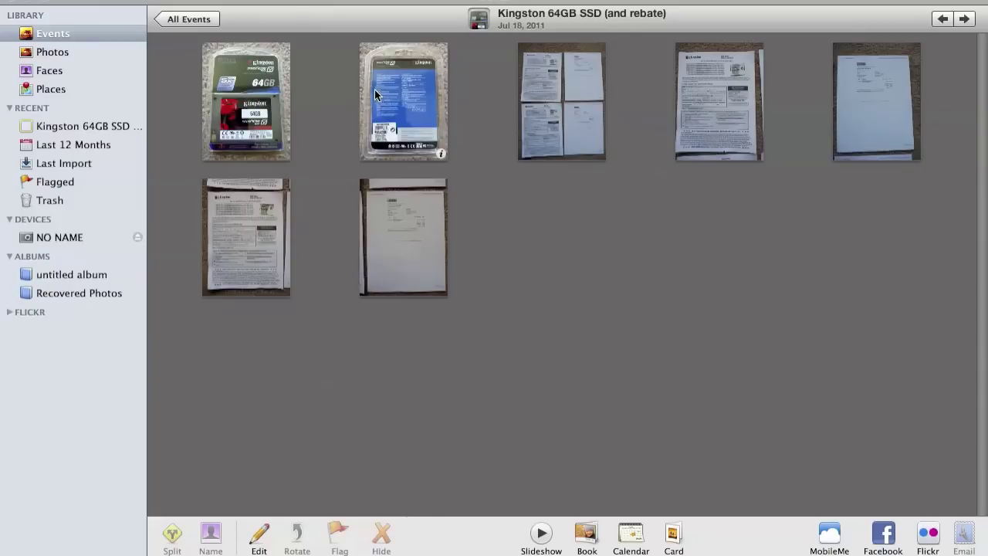
left_click(251, 90)
left_click(417, 93, "shift")
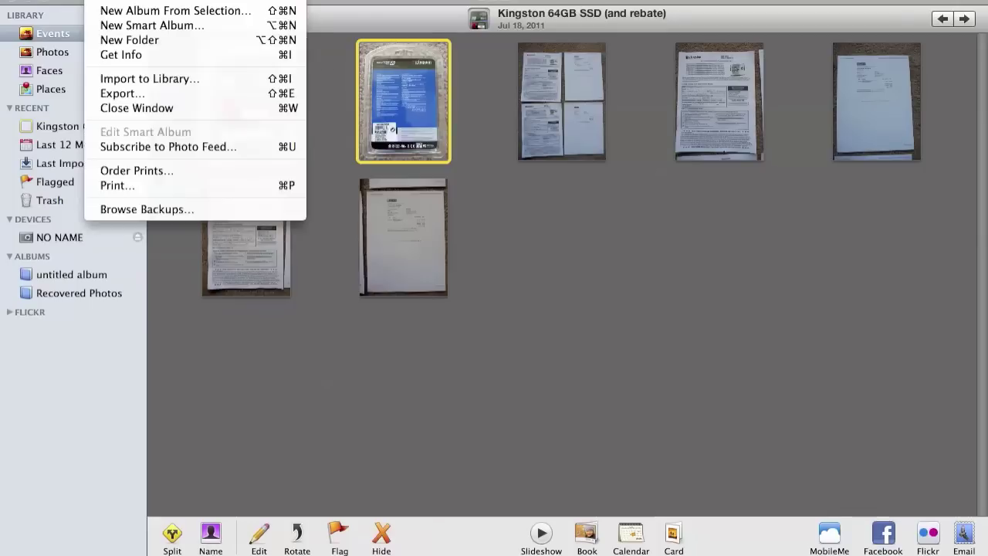
Step: Export both SSD photos to a new Picasa Web Albums album 'Kingston 64GB SSD (and rebate) 2'
left_click(100, 0)
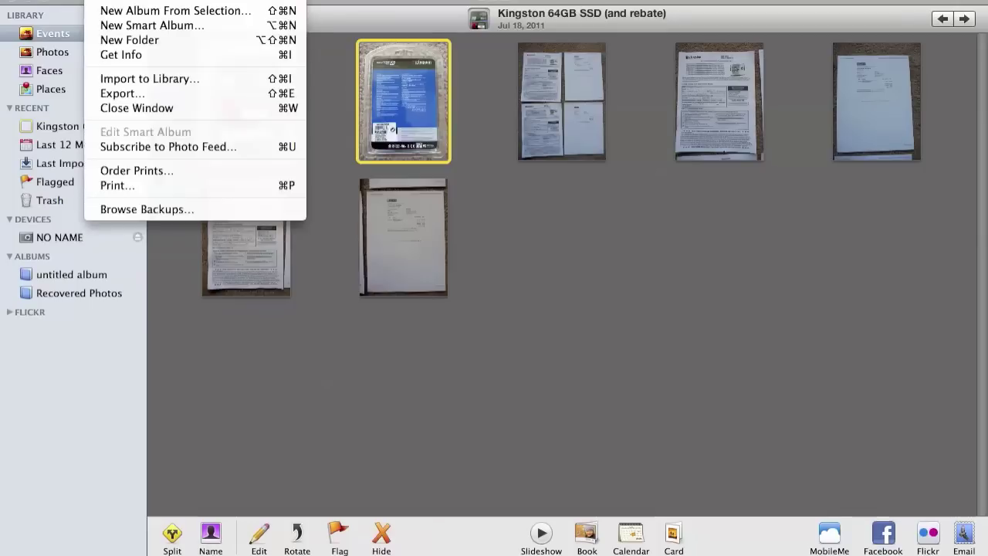
left_click(136, 93)
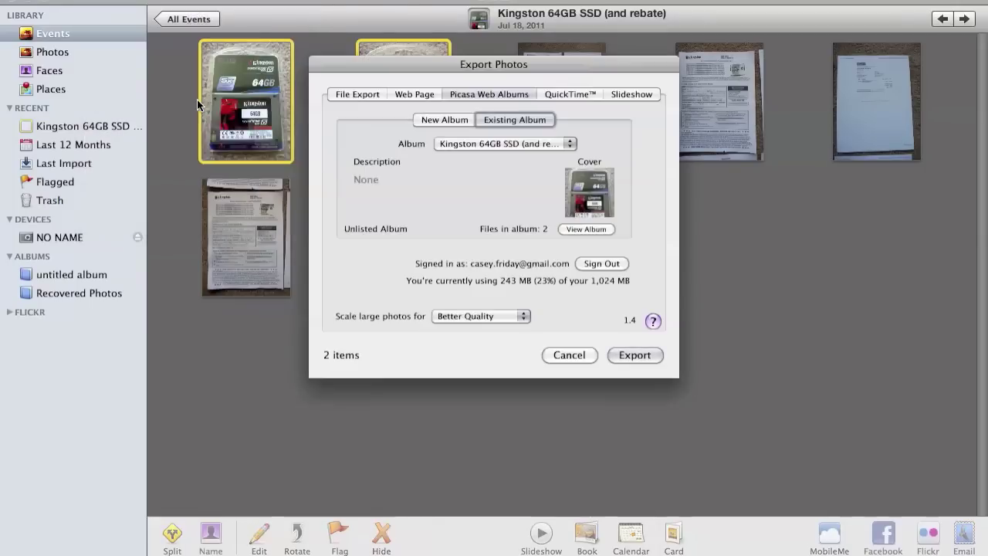
left_click(343, 95)
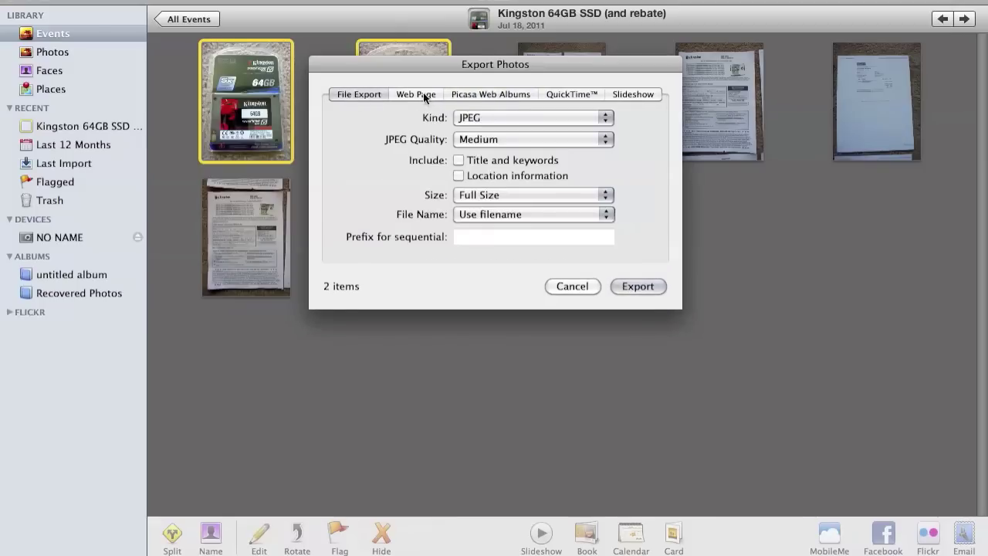
left_click(477, 94)
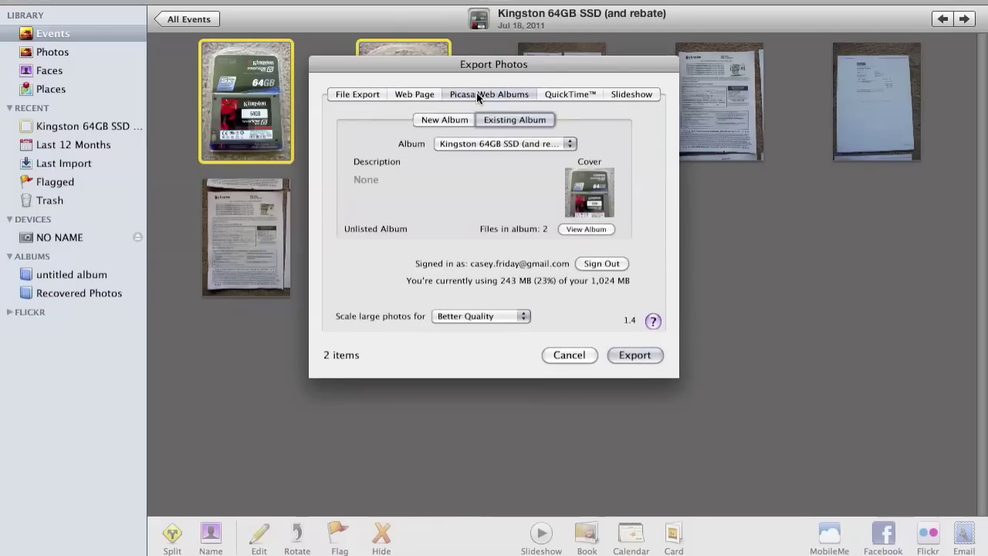
left_click(445, 119)
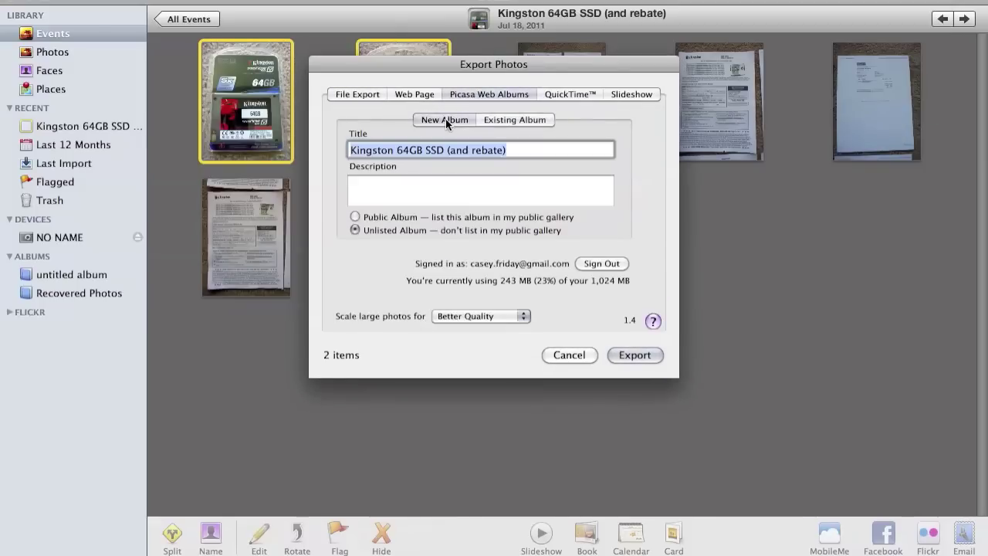
left_click(518, 119)
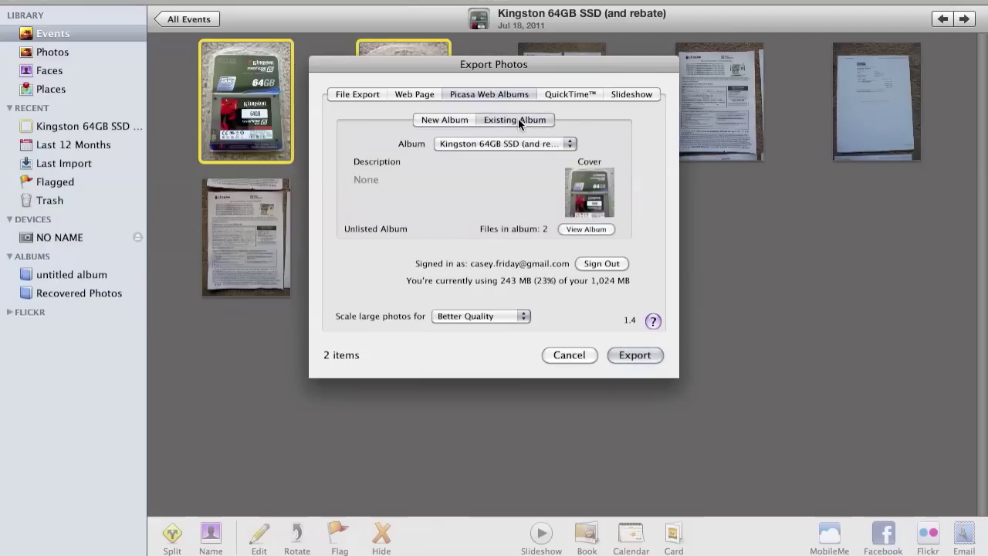
left_click(449, 119)
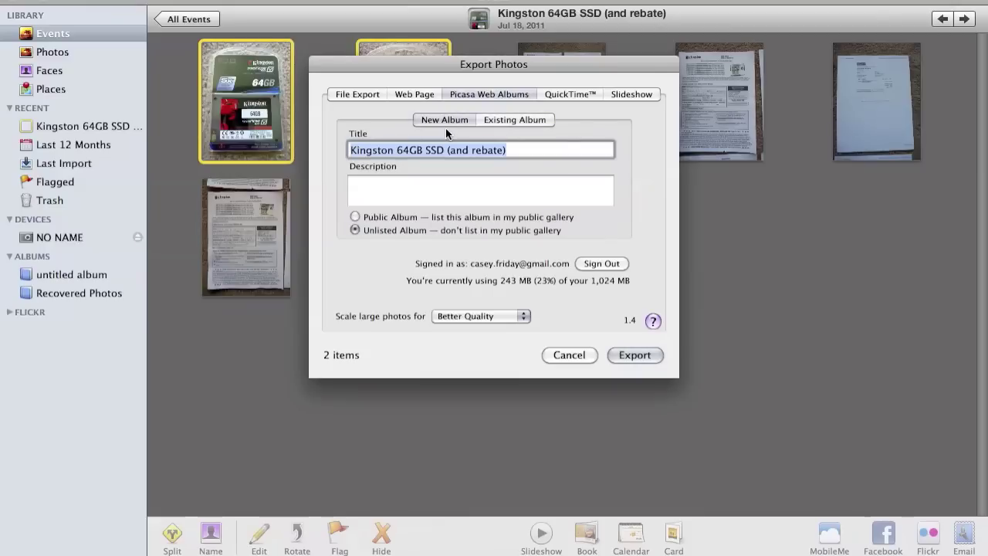
left_click(519, 152)
type("2")
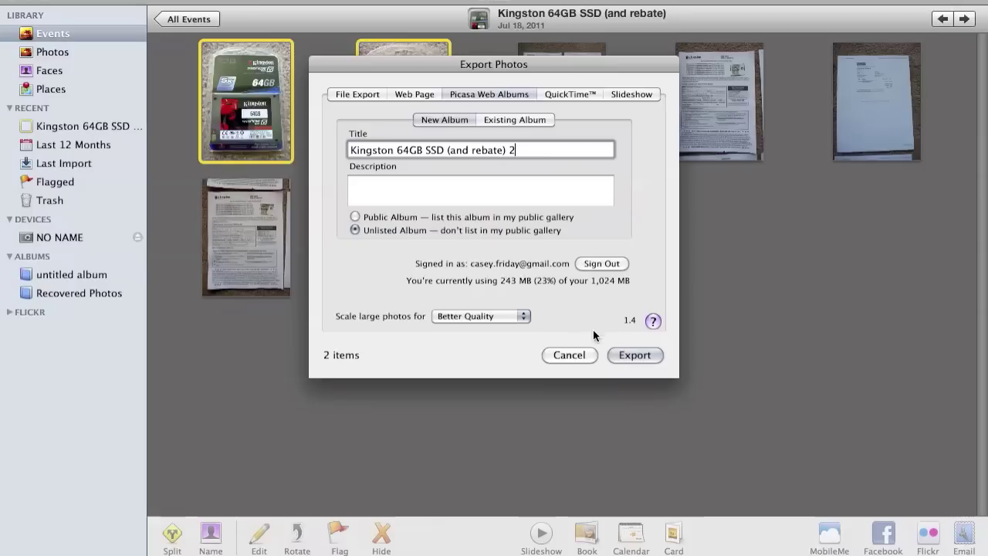
left_click(629, 355)
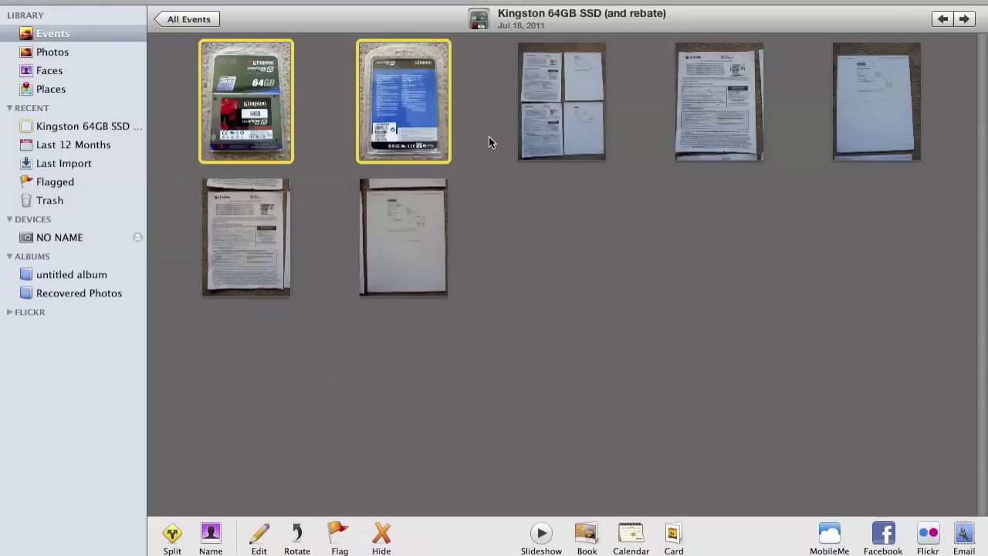
Step: In Firefox, go to the Kingston 64GB SSD album and open its first photo
key("super+Tab")
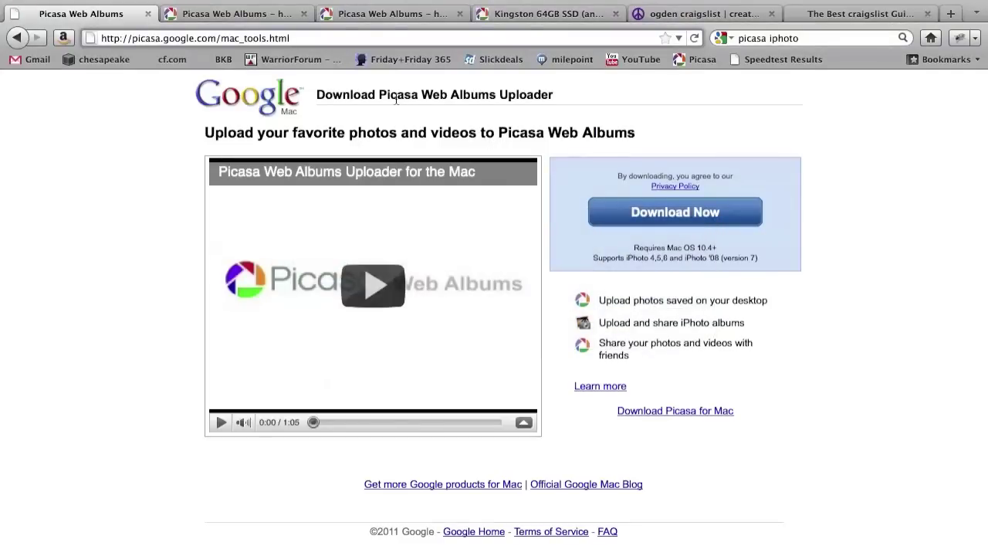
left_click(253, 16)
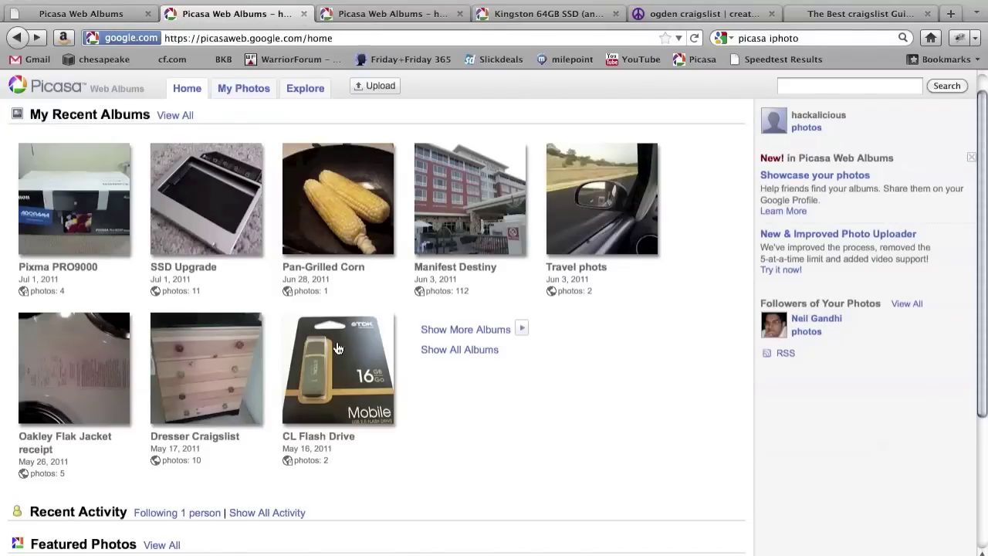
left_click(387, 15)
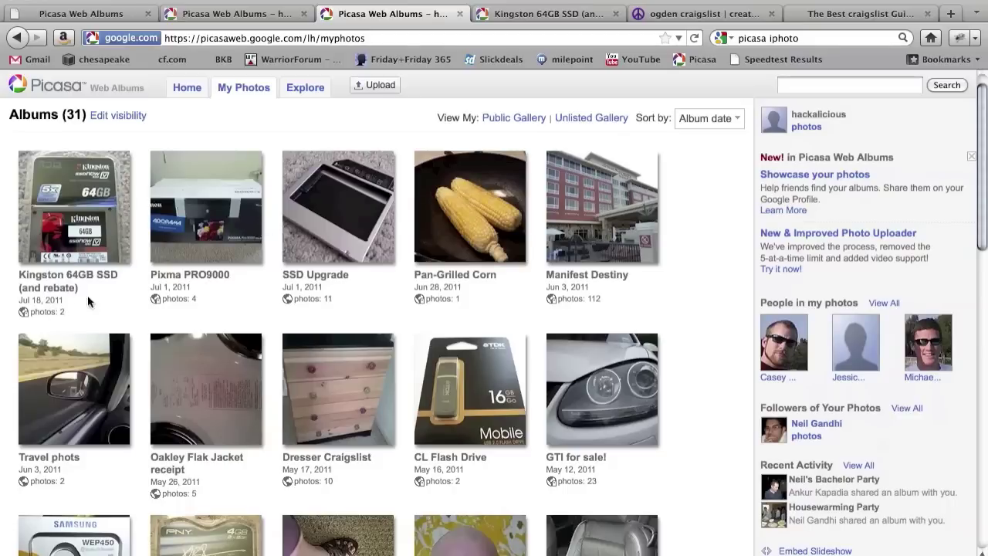
left_click(569, 13)
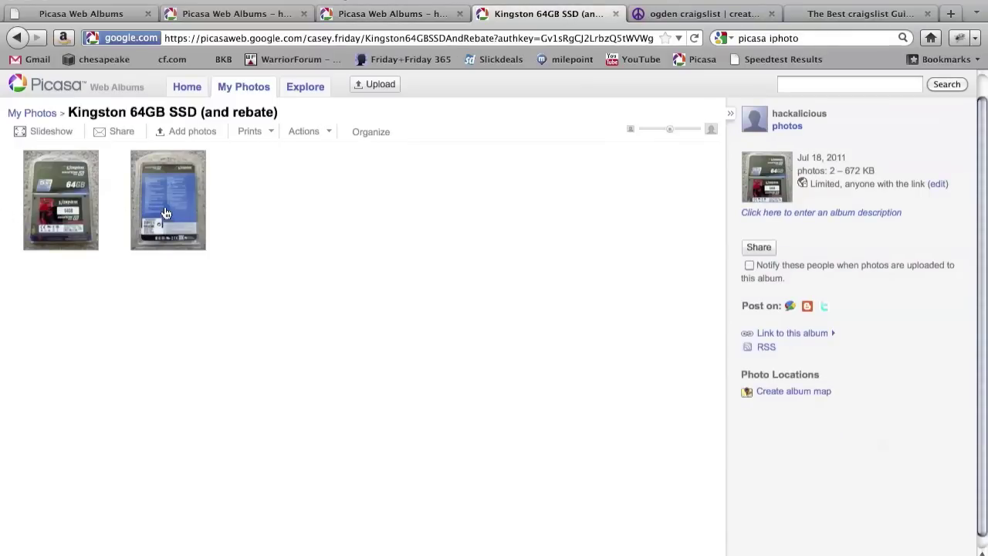
left_click(251, 14)
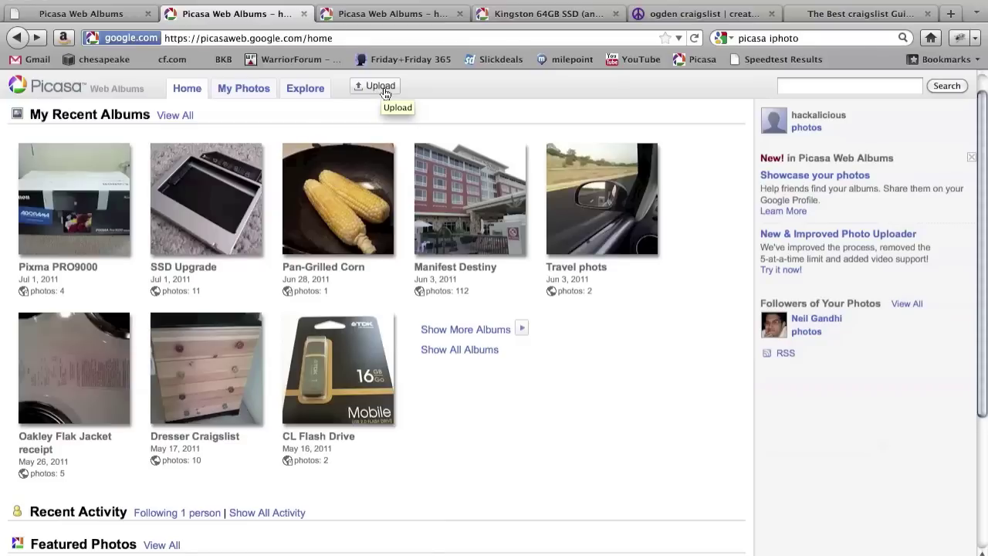
left_click(401, 17)
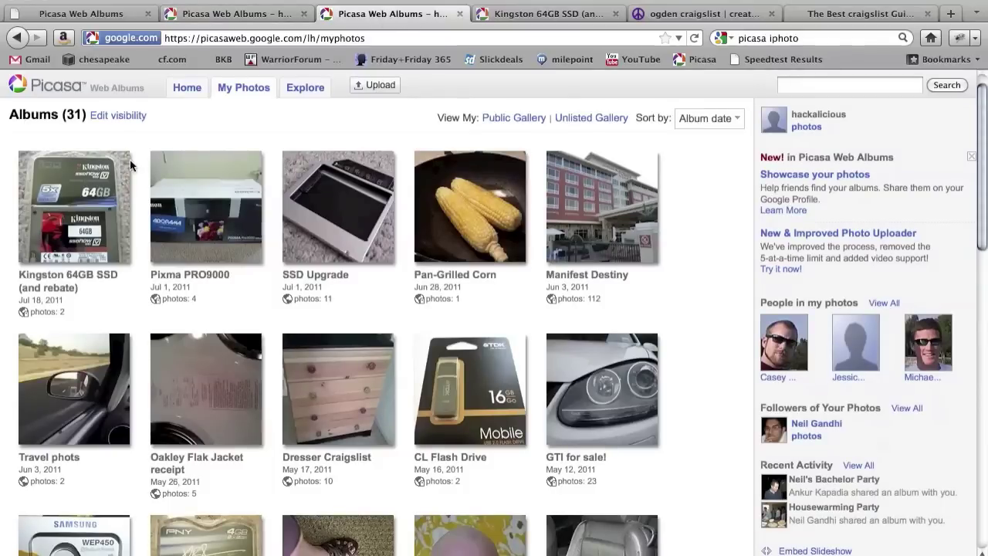
key("ctrl+Tab")
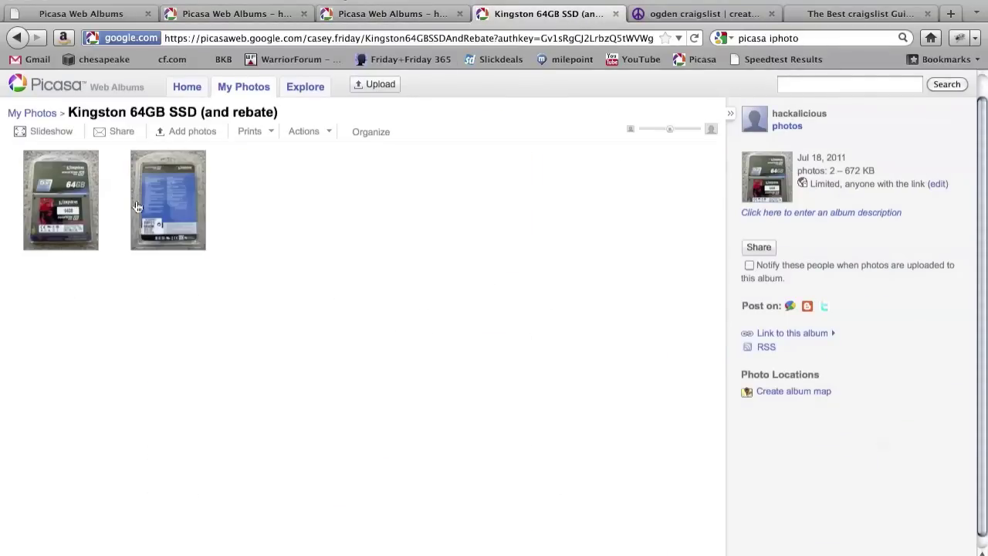
left_click(63, 205)
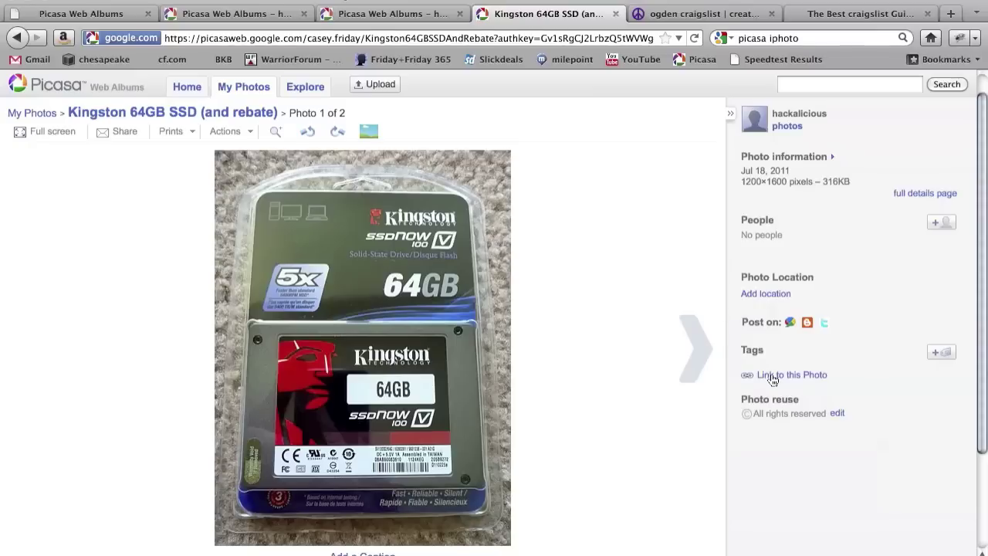
Step: Set the front photo's embed image to Medium-400 400px, image only without link
left_click(810, 380)
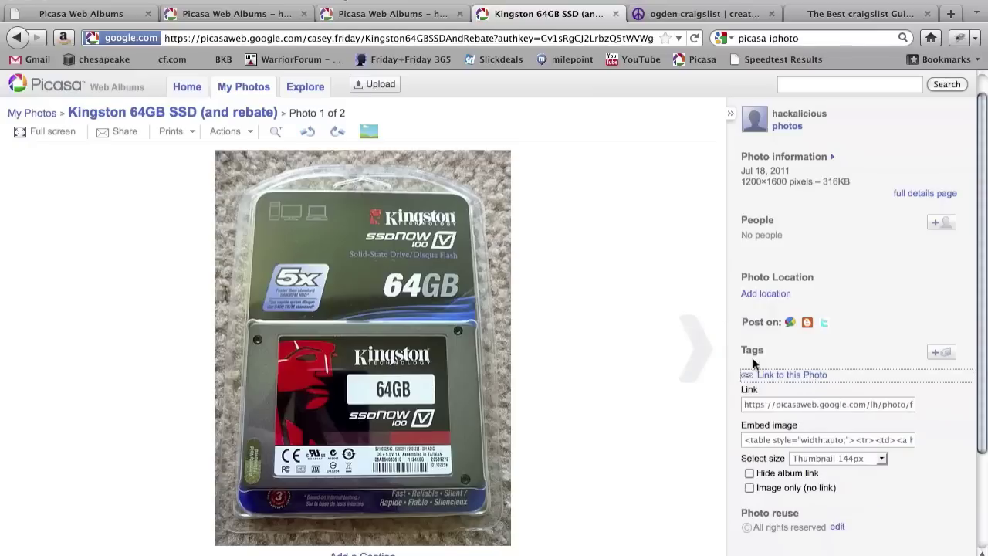
scroll(717, 340, "down", 1)
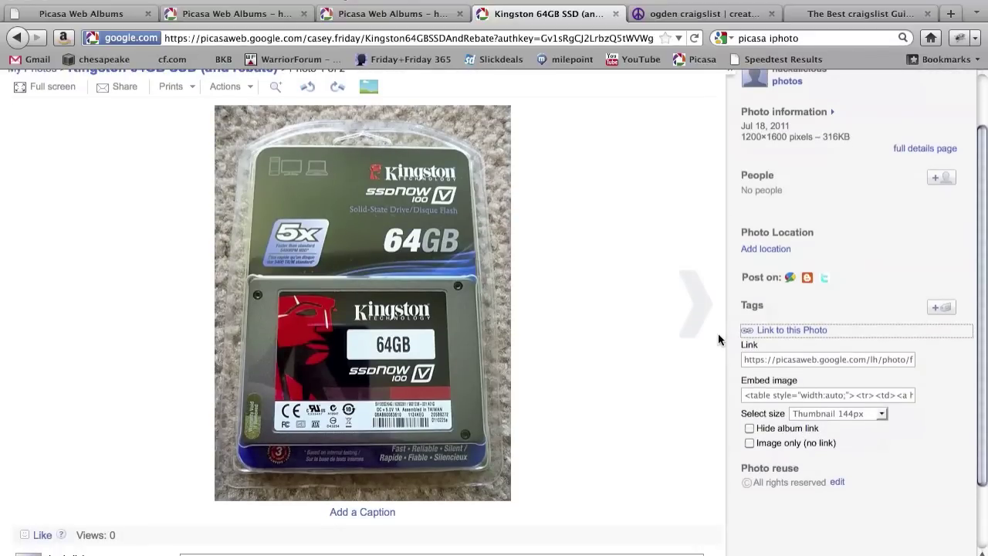
left_click(857, 415)
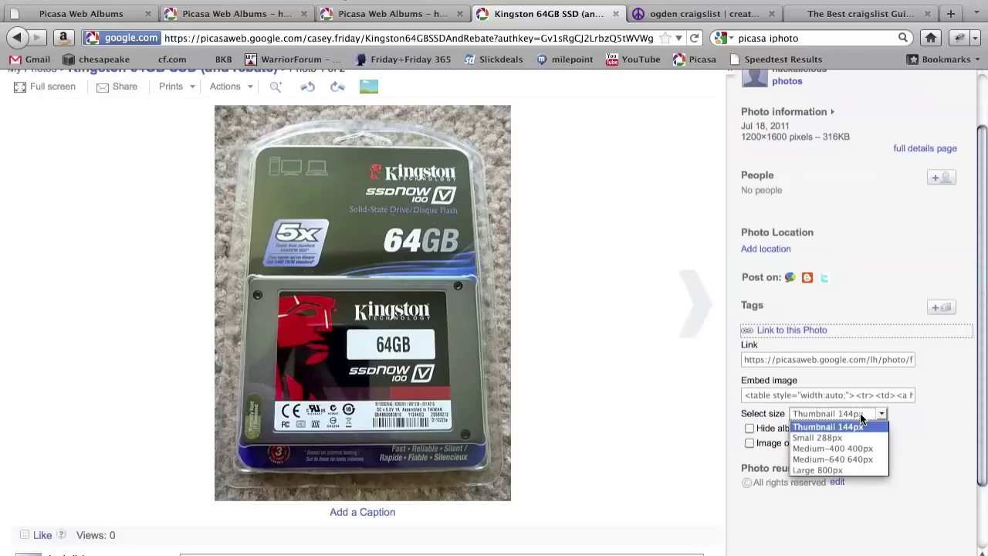
left_click(834, 448)
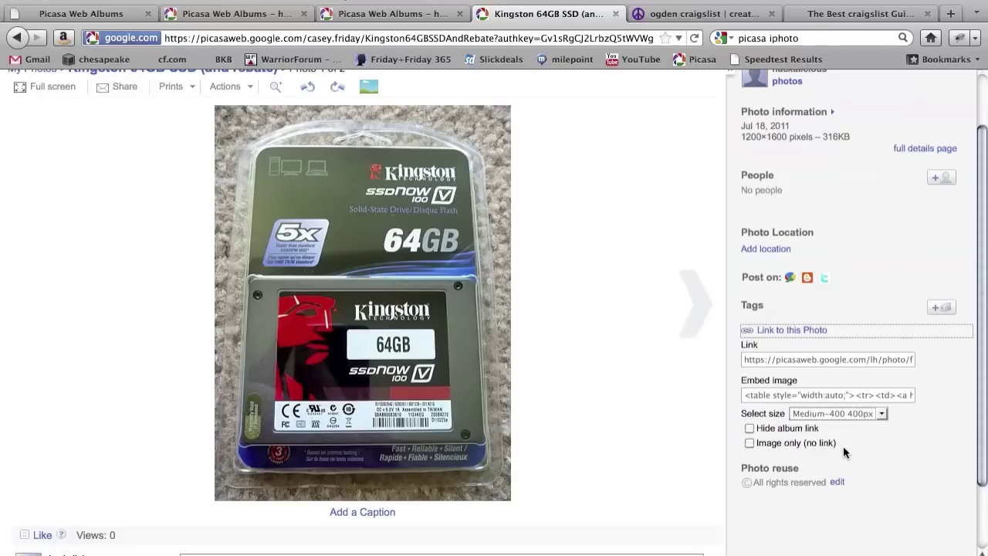
left_click(750, 444)
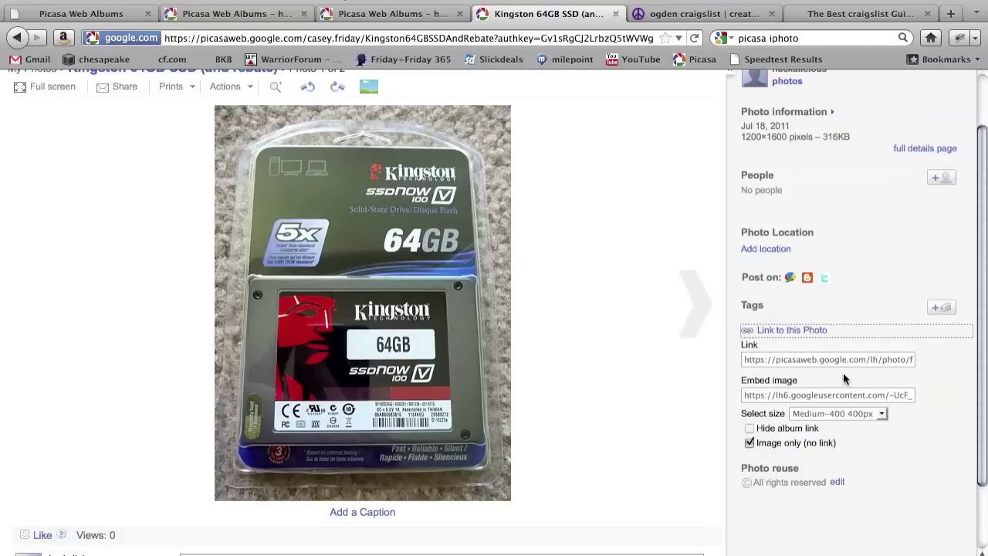
Step: Copy the front-of-package photo's embed image URL
left_click_drag(834, 360, 936, 394)
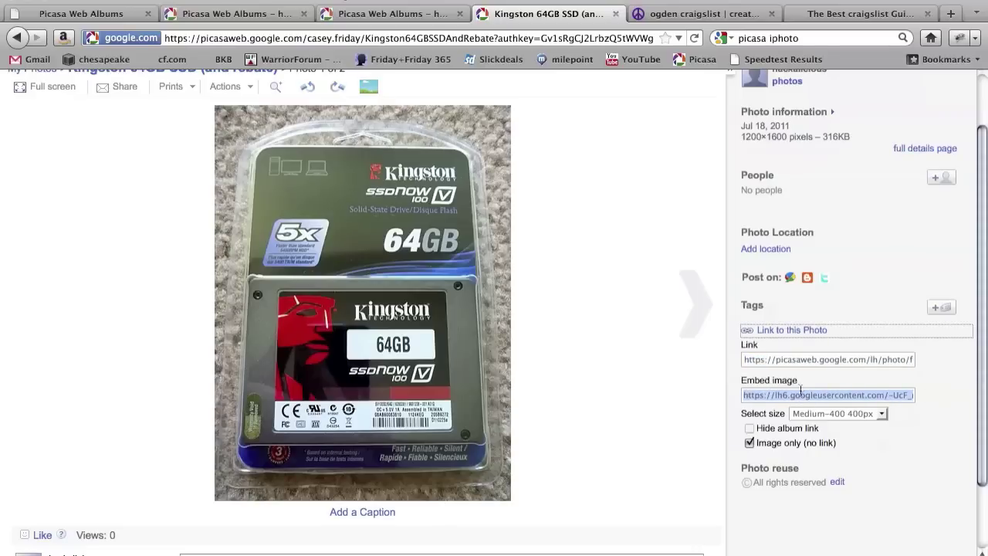
left_click(798, 360)
left_click(801, 395)
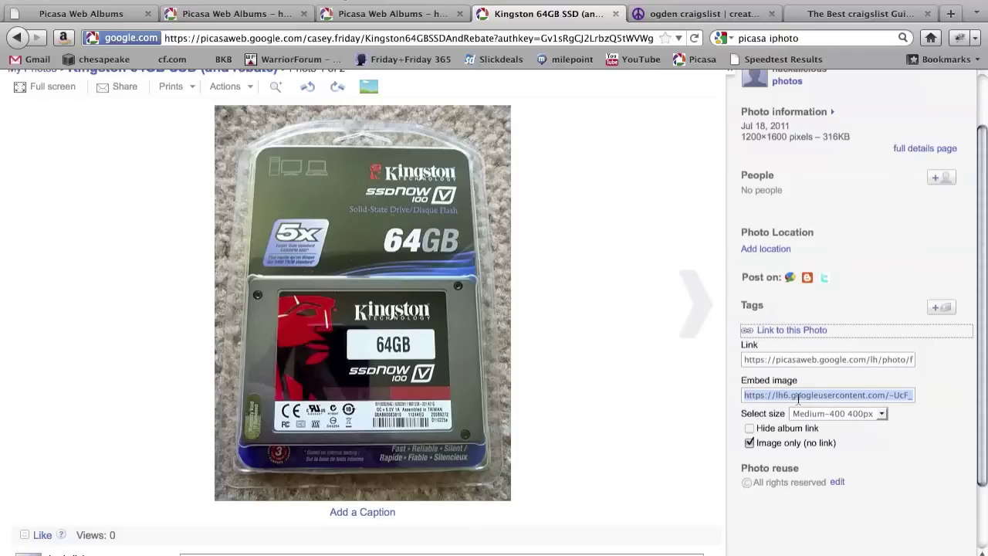
right_click(799, 398)
left_click(841, 446)
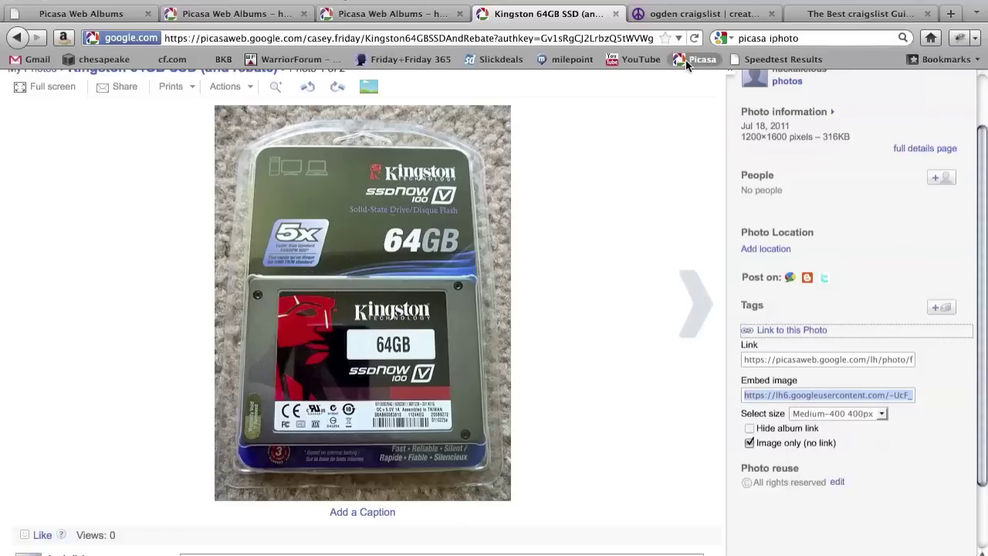
Step: Add an img tag with the first photo's link below the Pictures heading, then start a second
left_click(709, 13)
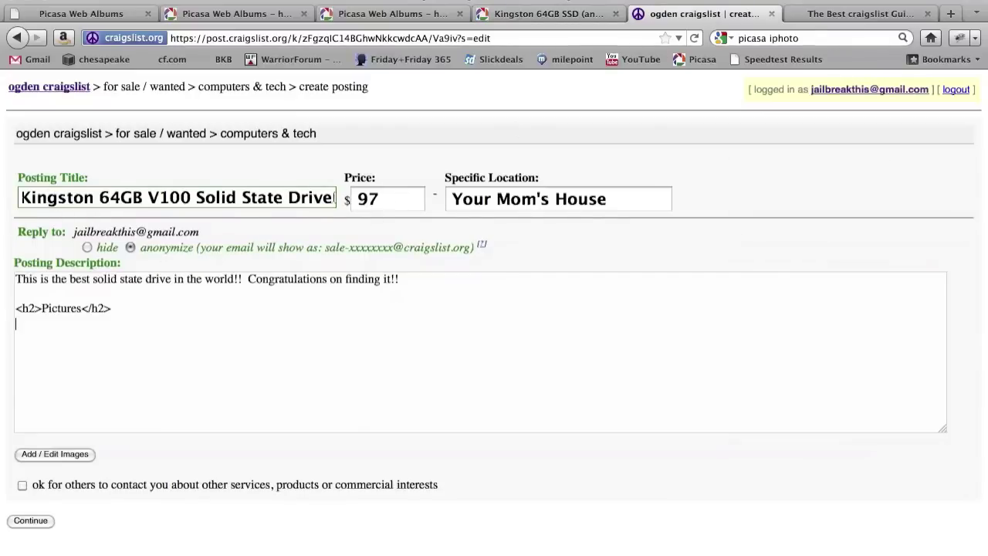
left_click(119, 332)
type("<img src=\"")
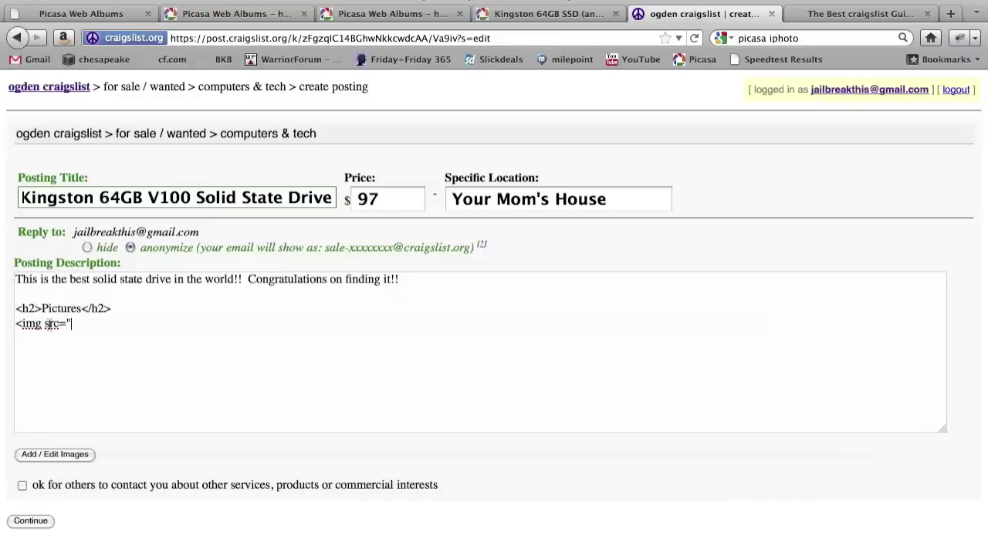
right_click(88, 327)
left_click(144, 386)
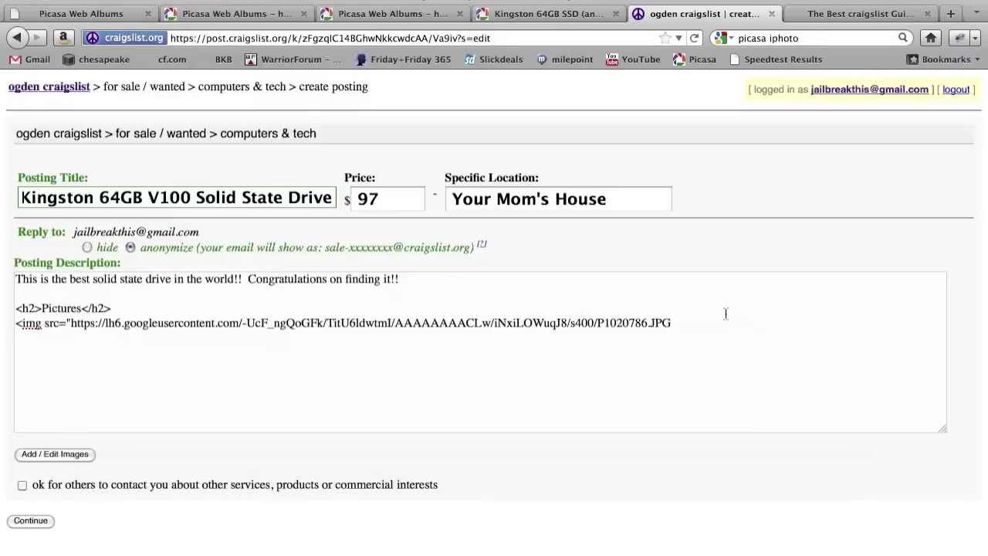
type("\"> <")
type("img src=")
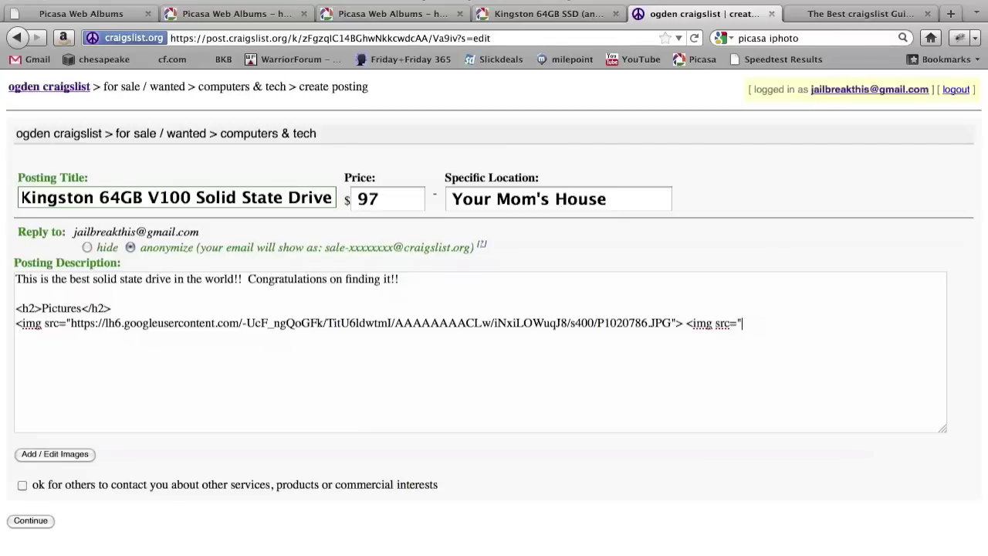
key("ctrl+shift+Tab")
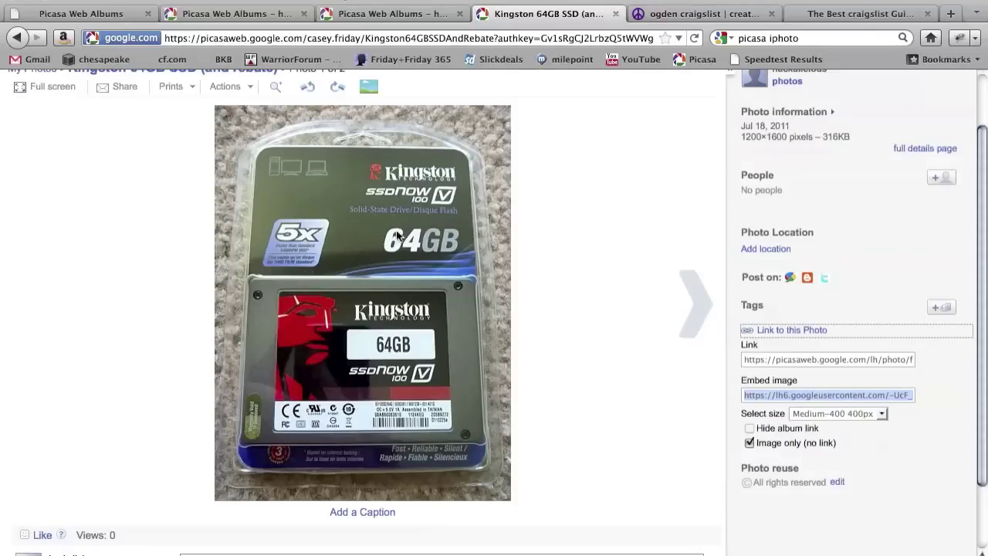
Step: Copy the back-of-package photo's Medium-400 embed URL and return to the craigslist form
left_click(693, 294)
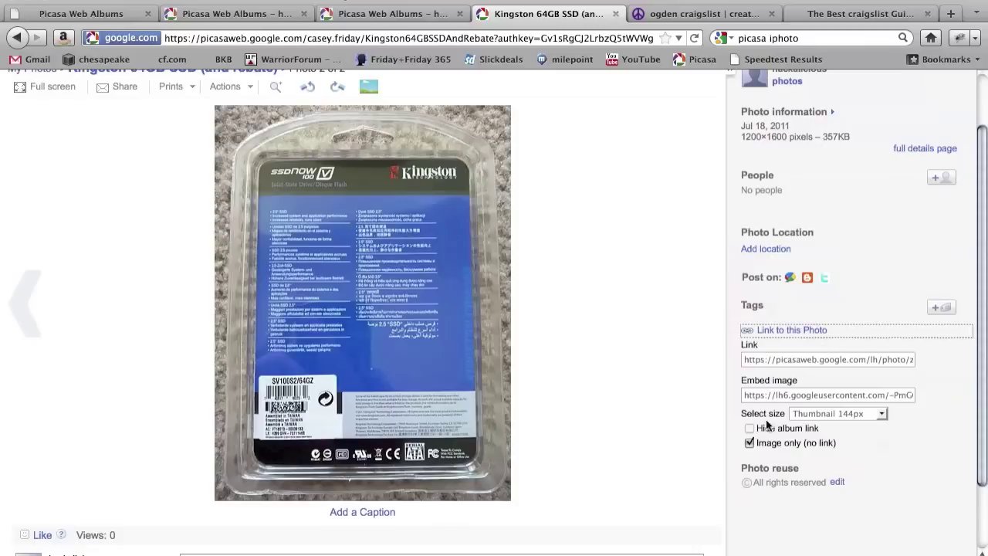
left_click(816, 413)
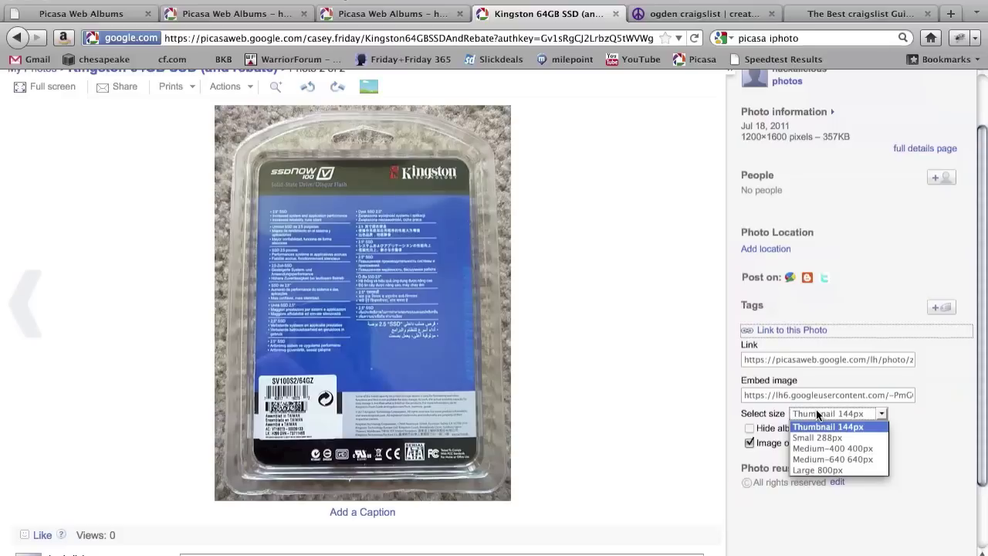
left_click(842, 449)
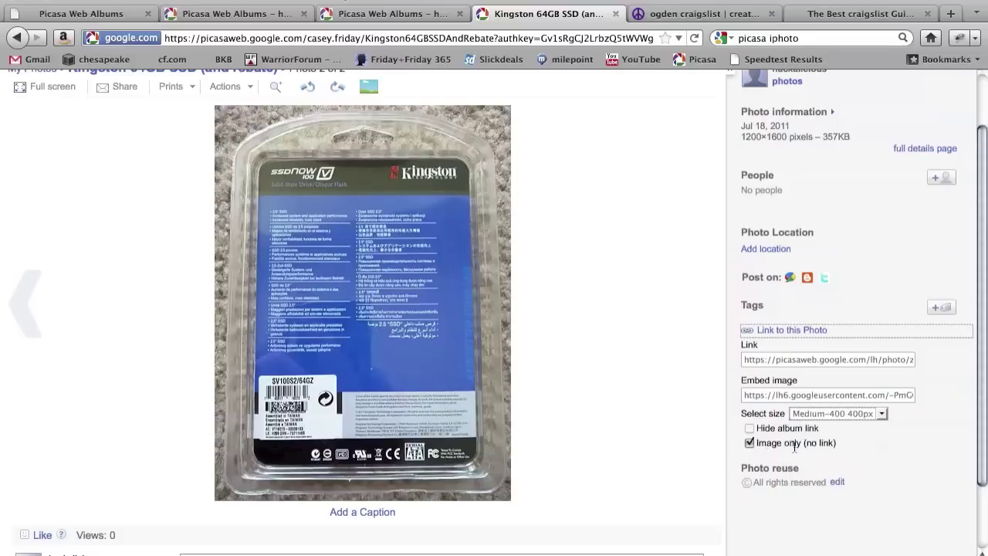
left_click(797, 395)
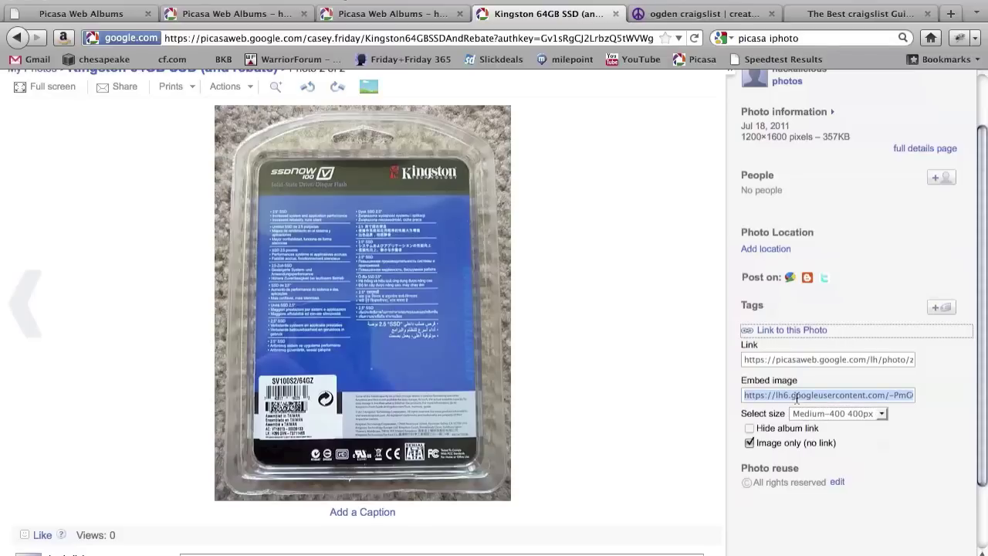
right_click(796, 395)
left_click(818, 446)
left_click(700, 14)
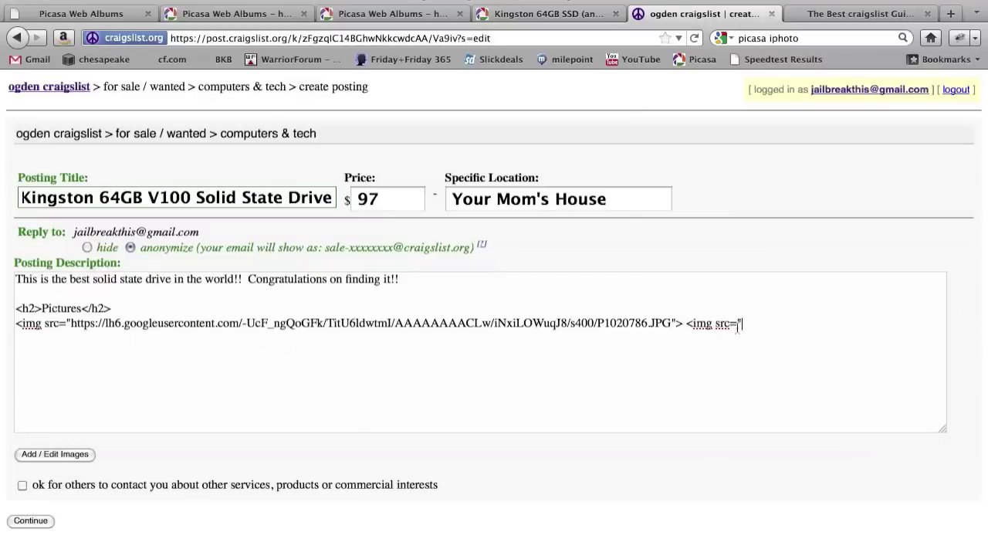
Step: Paste the back photo's link into the second img tag and close it
right_click(753, 323)
left_click(799, 391)
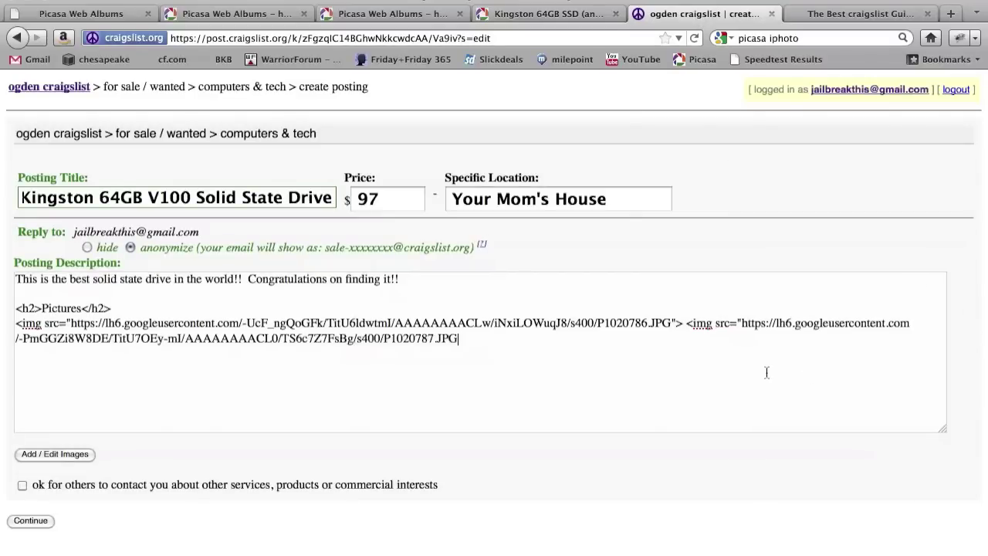
type(">")
Step: Preview the ad with its pictures, then return to editing the posting
left_click(30, 522)
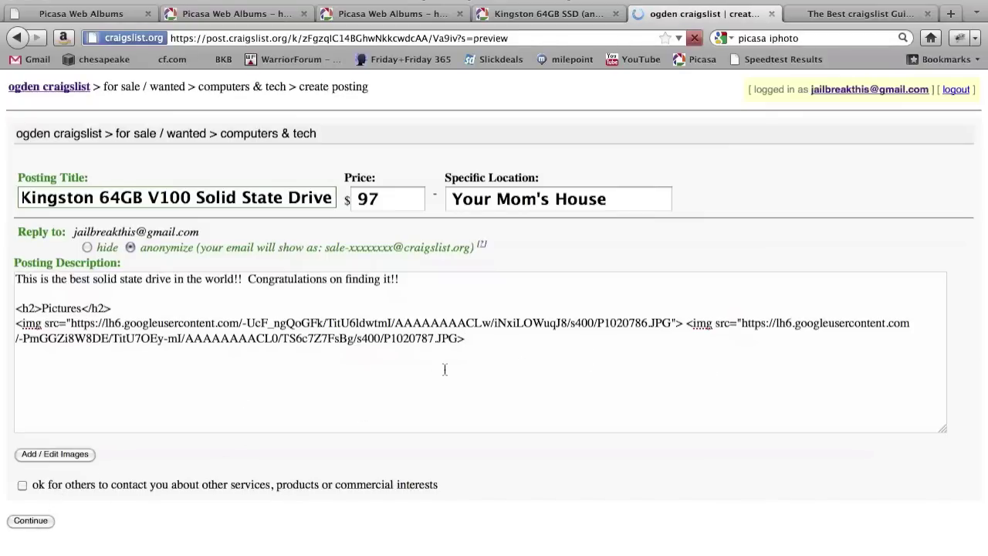
scroll(457, 361, "down", 5)
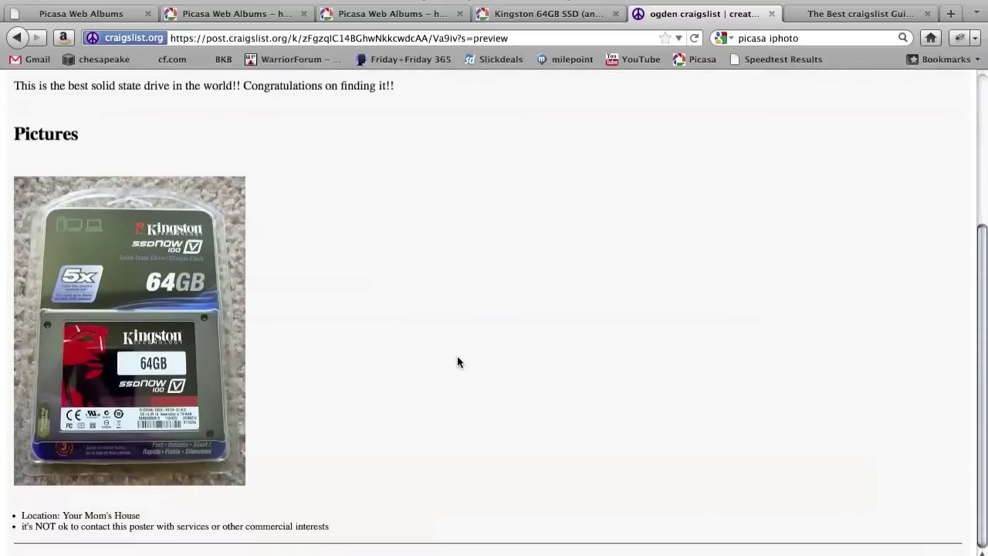
scroll(456, 361, "up", 1)
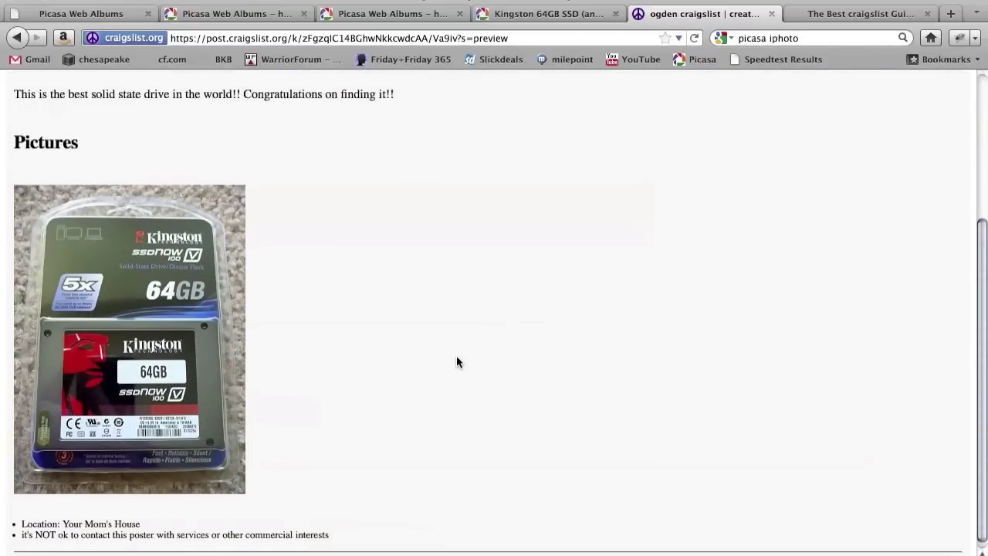
scroll(347, 355, "down", 1)
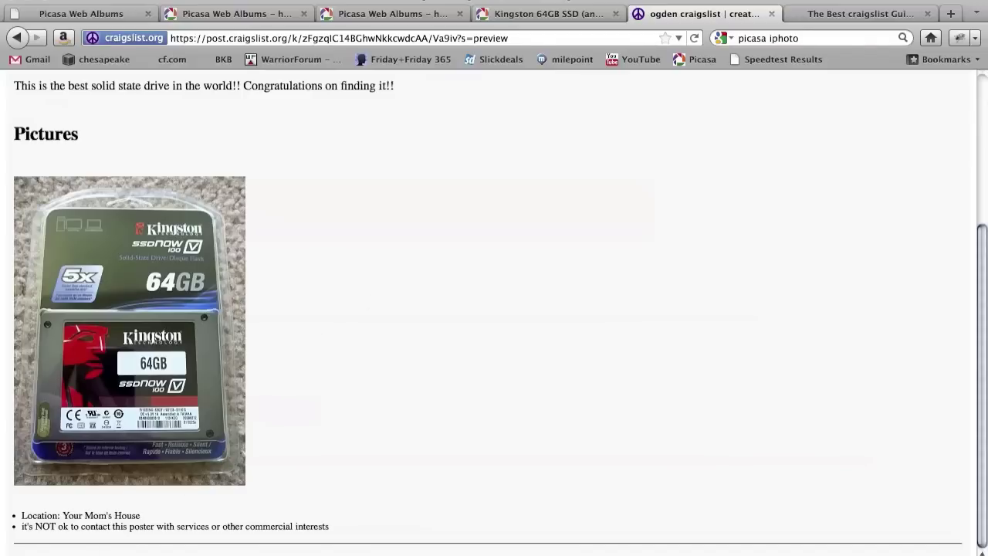
key("super+bracketleft")
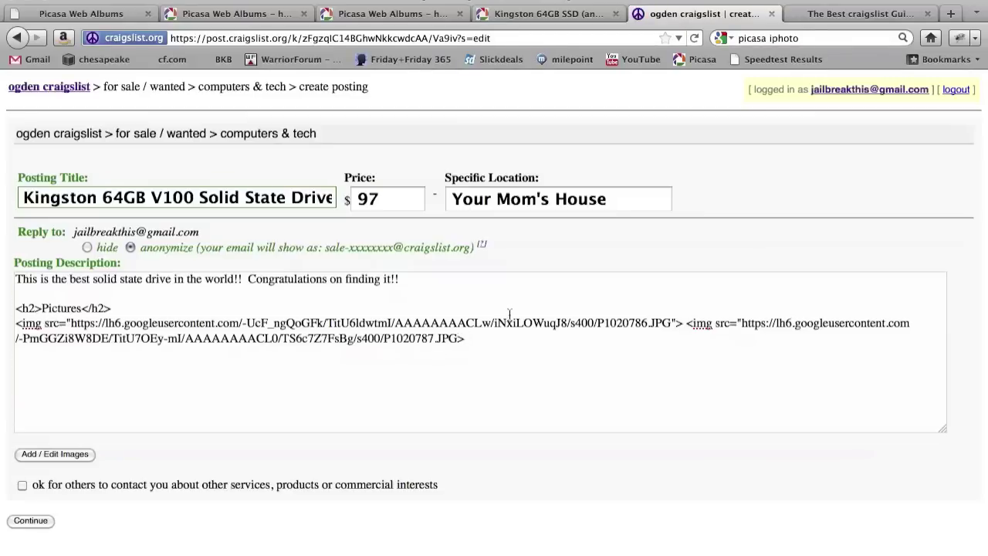
Step: Add the missing closing quote after P1020787.JPG and re-preview the ad with both photos
type("\"")
left_click(484, 343)
left_click(35, 520)
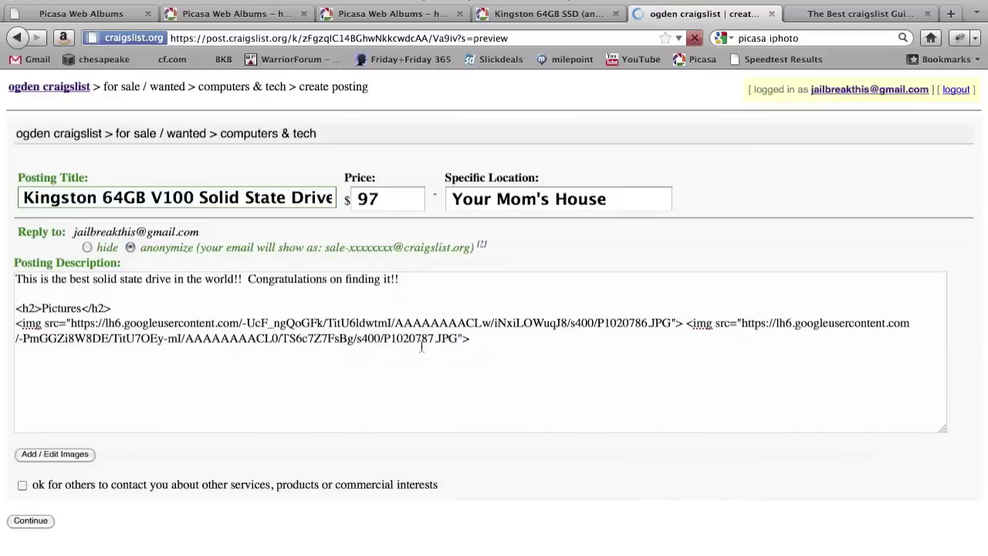
scroll(549, 321, "down", 3)
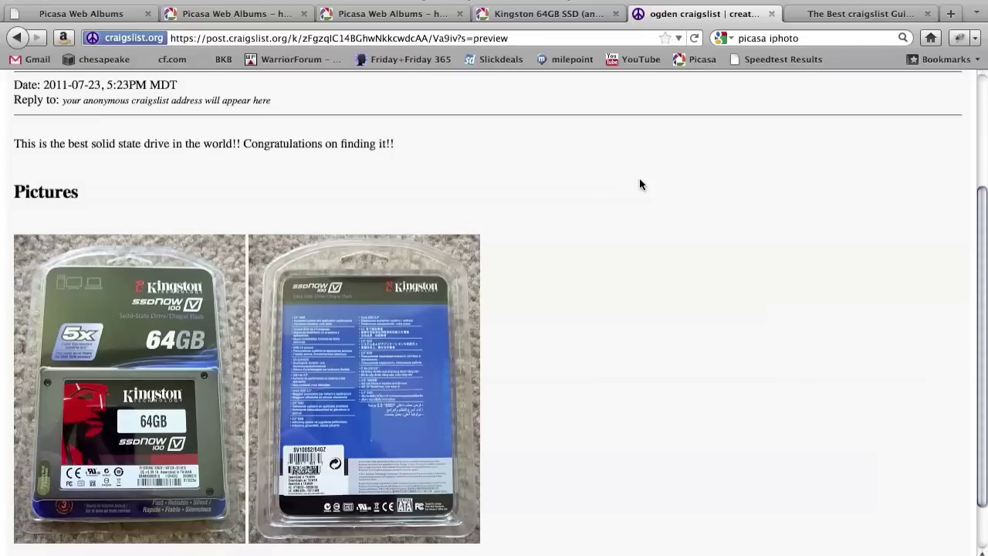
left_click(845, 14)
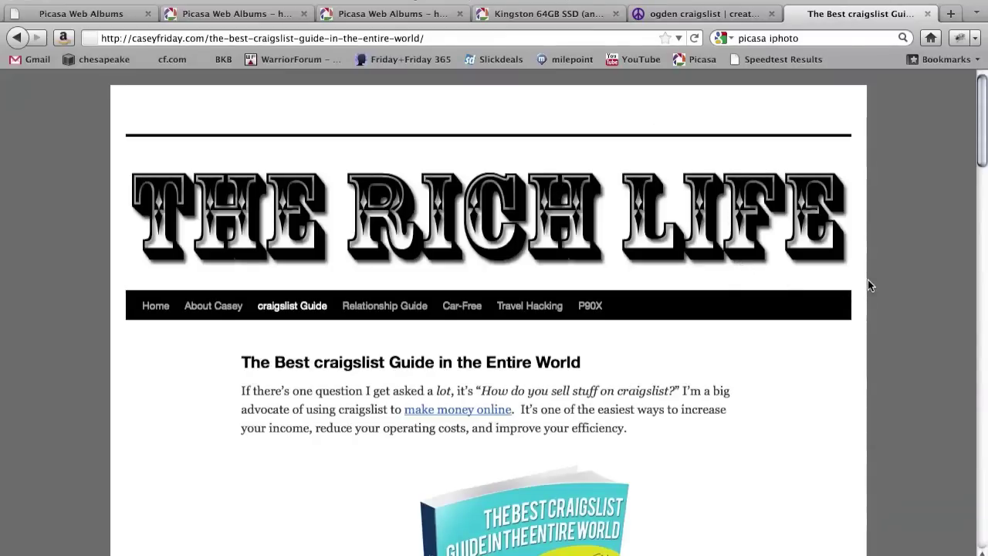
scroll(868, 279, "down", 5)
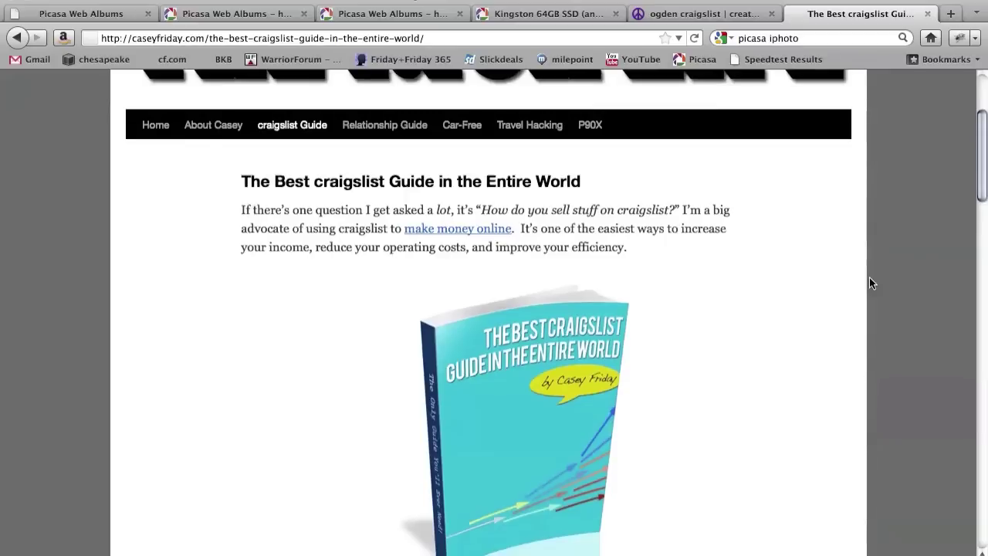
scroll(869, 282, "down", 10)
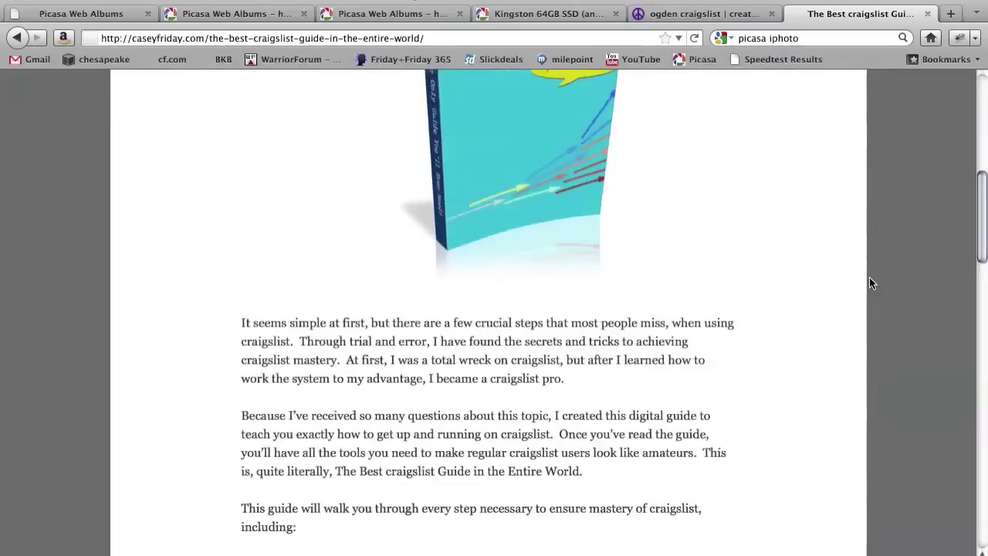
scroll(869, 283, "down", 10)
scroll(869, 283, "up", 3)
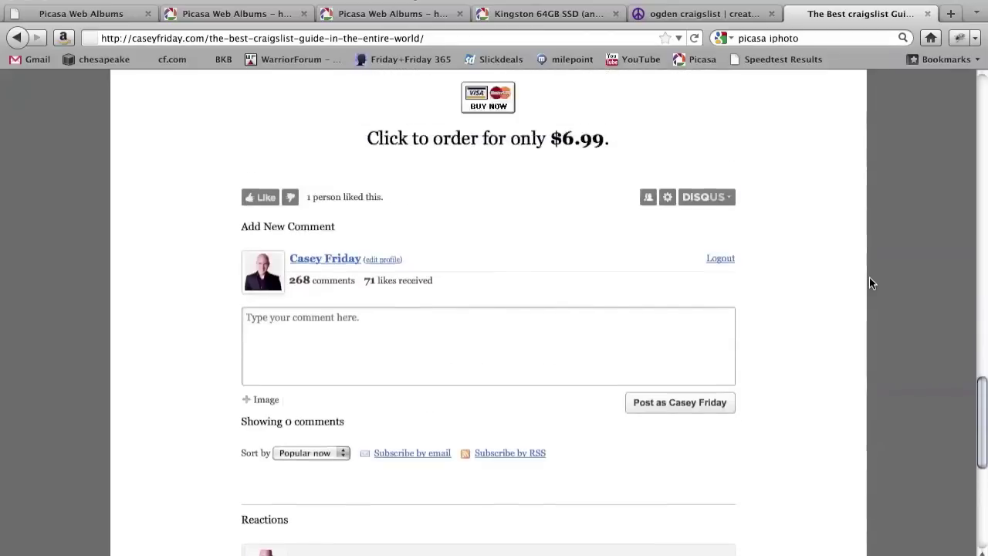
scroll(869, 283, "up", 4)
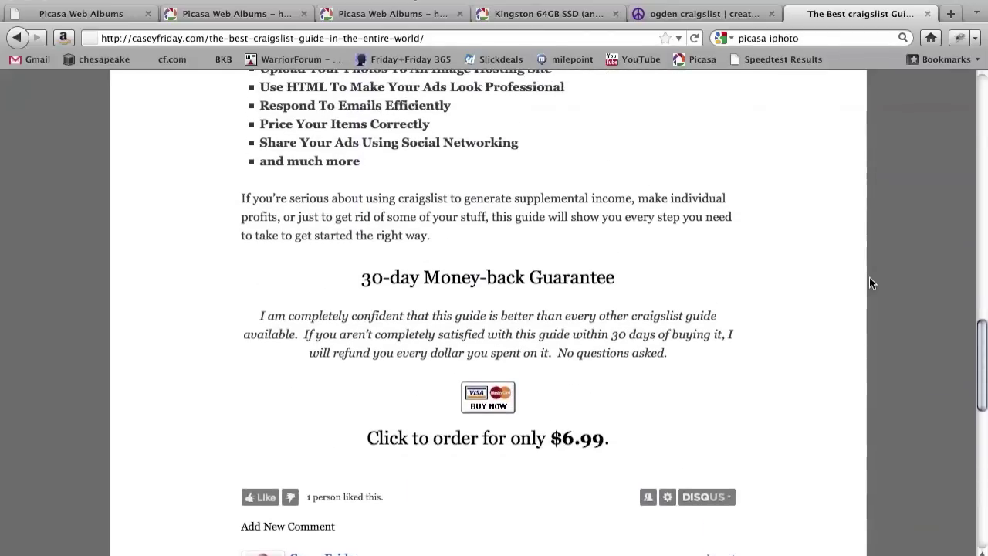
scroll(869, 283, "up", 1)
scroll(869, 282, "up", 1)
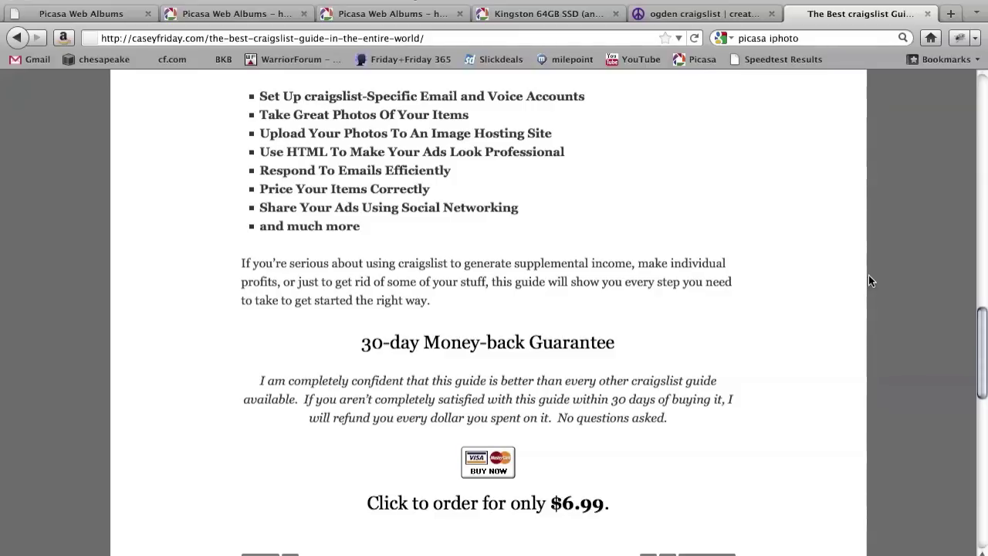
scroll(869, 278, "up", 10)
scroll(868, 274, "up", 3)
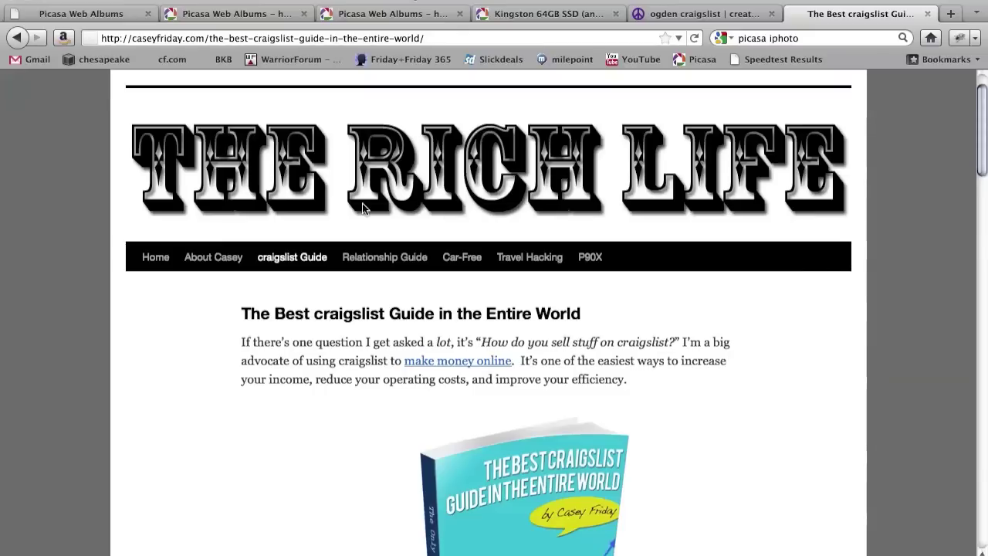
scroll(285, 264, "up", 2)
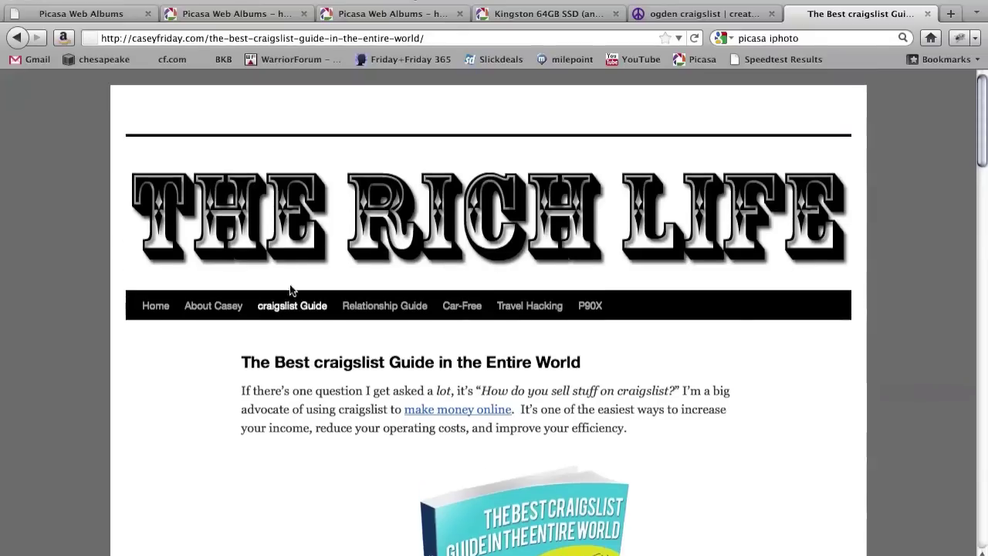